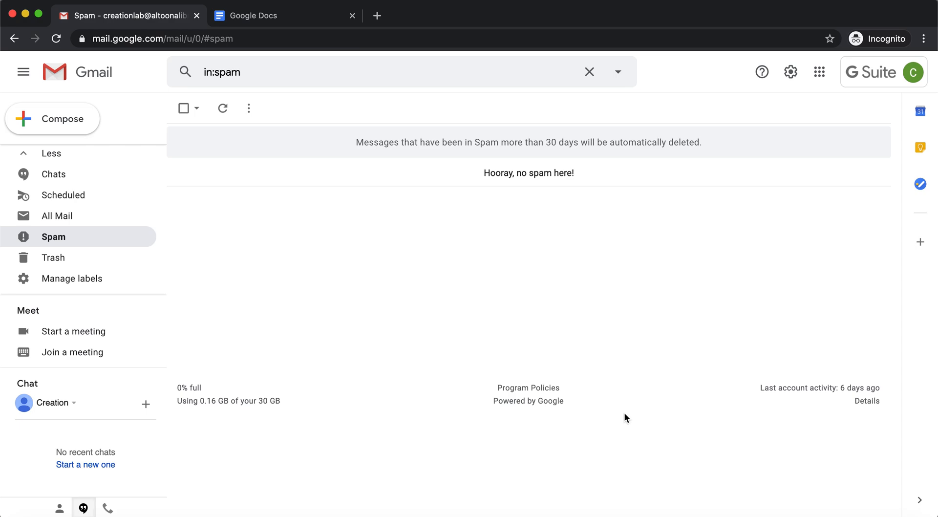
Create a new blank Google Docs document from the Gmail apps launcher
click(817, 75)
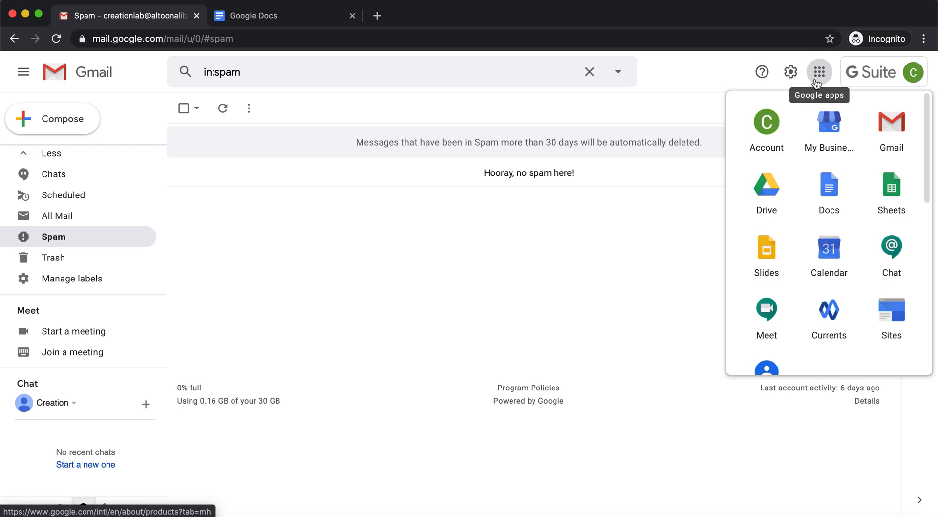
click(829, 191)
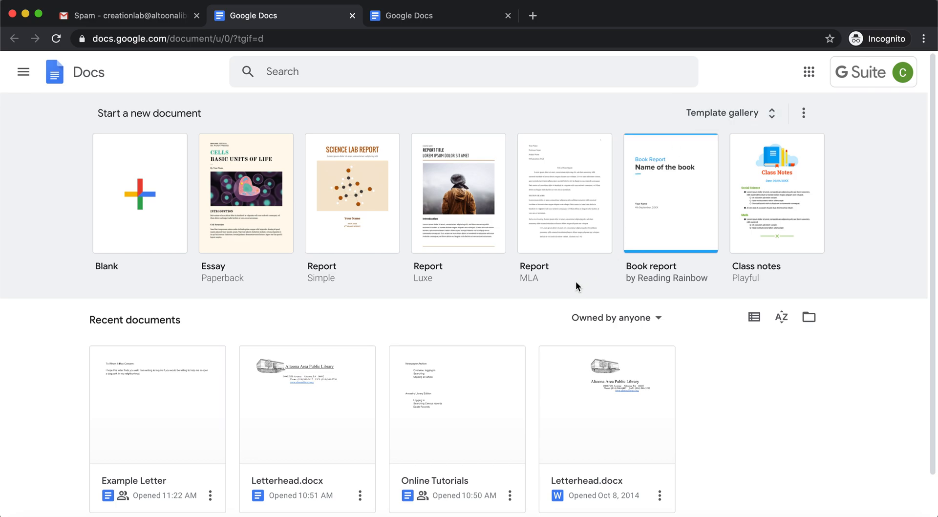
click(169, 184)
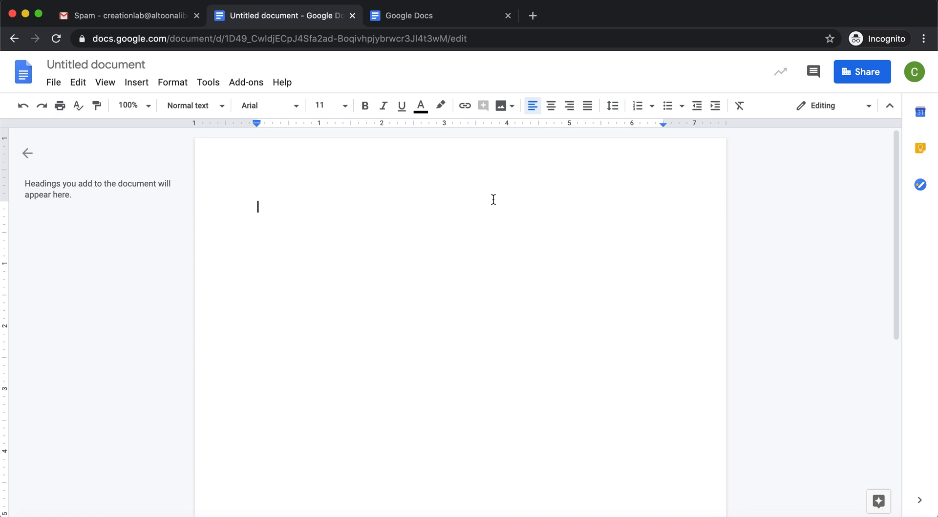
Open the Example Letter document and add the word "Example" on a new line below the letter text
click(390, 20)
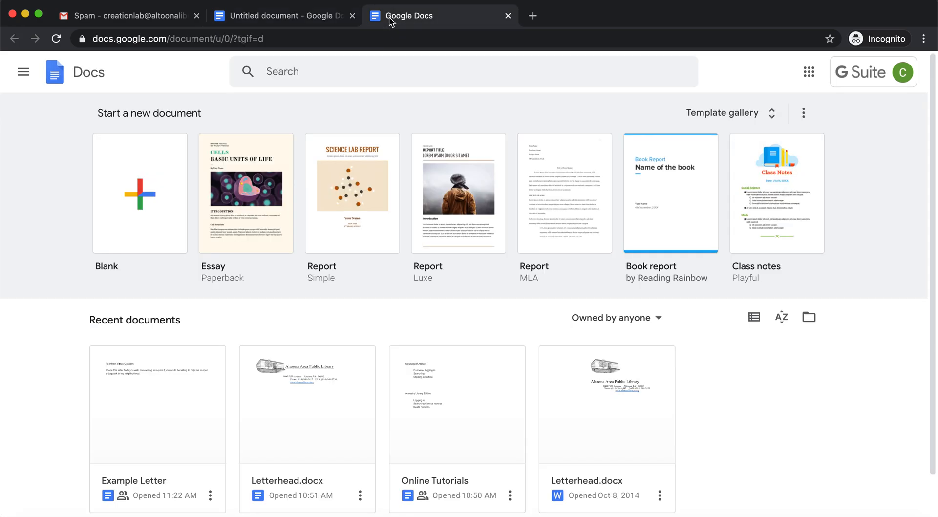
click(189, 390)
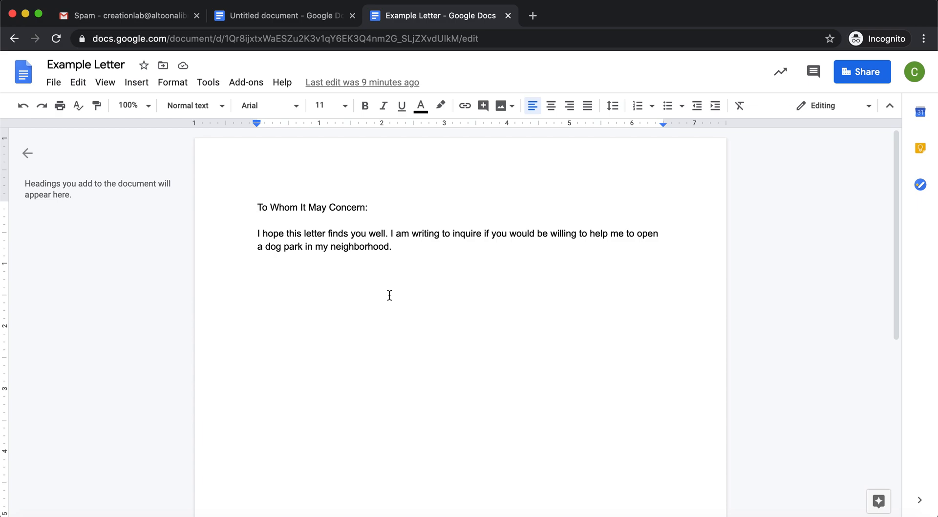
click(423, 266)
text(ex)
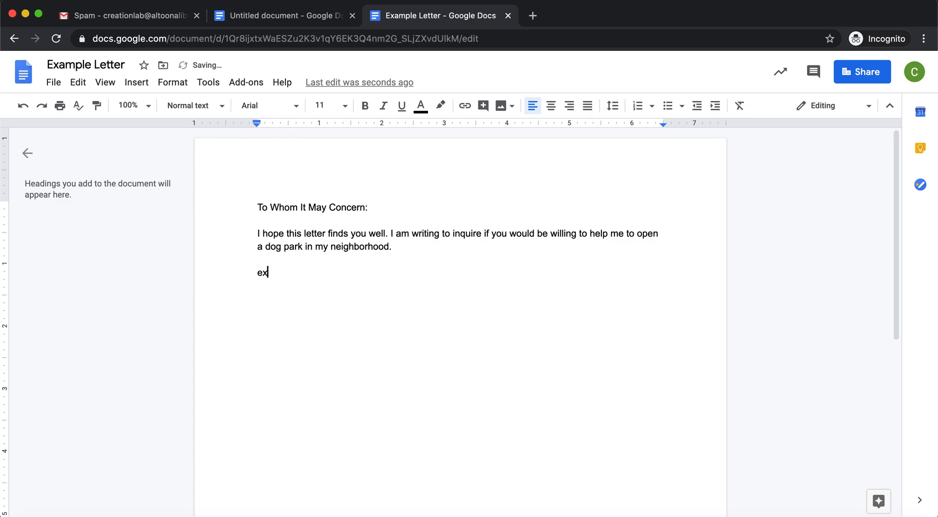
text(ample)
Close the Example Letter tab and reopen the document from the Docs home via the apps launcher
click(509, 16)
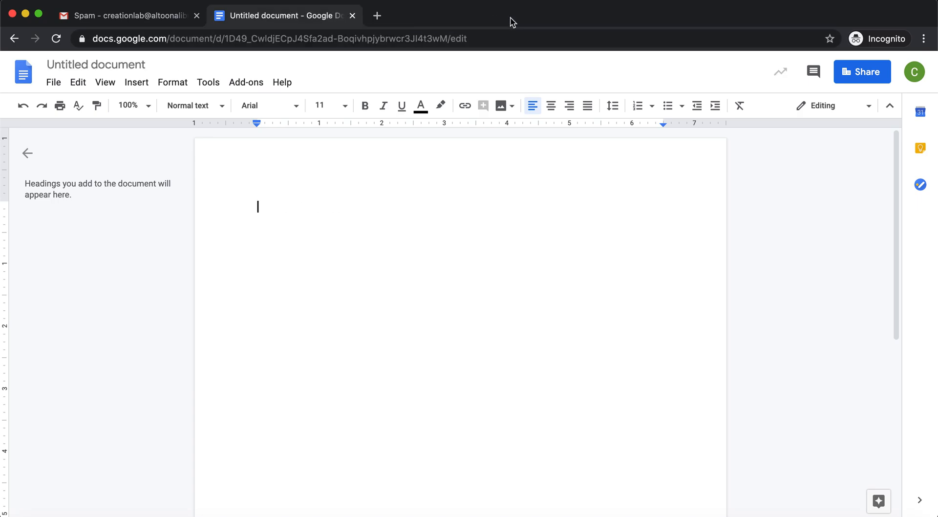
click(154, 17)
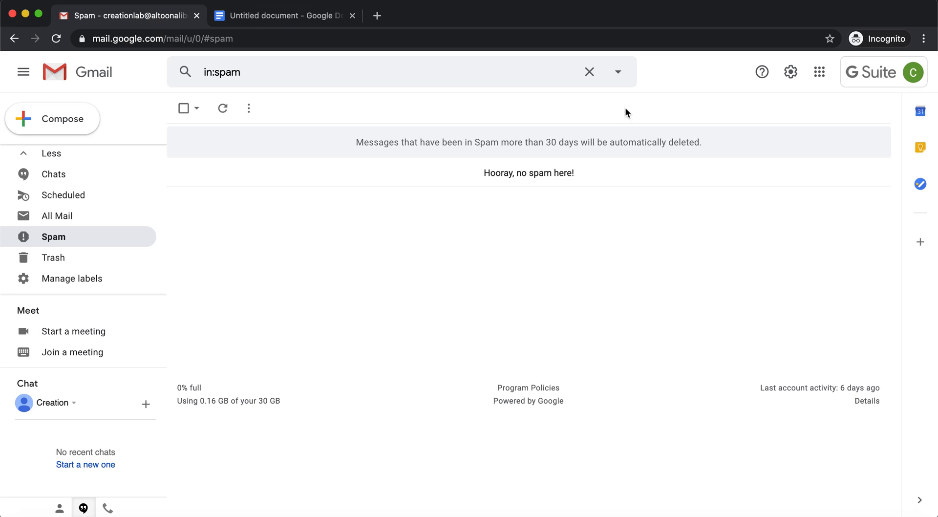
click(819, 72)
click(836, 190)
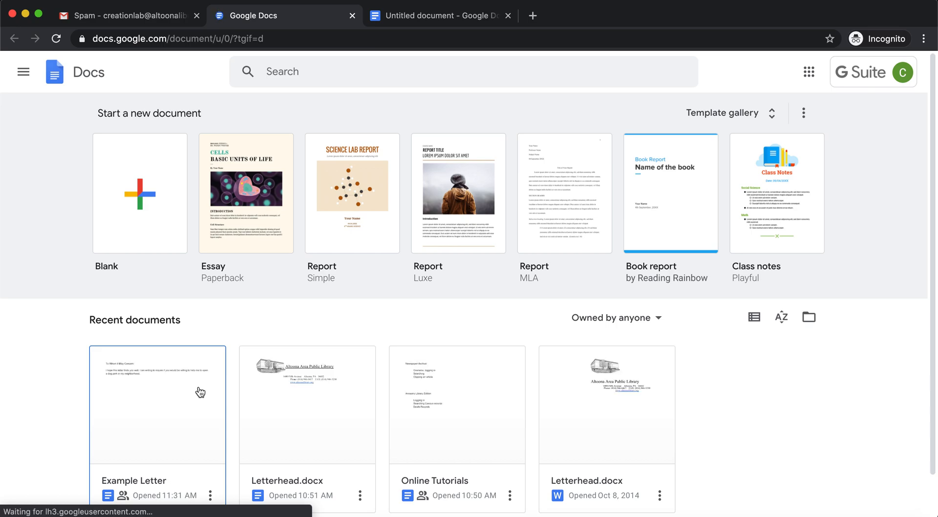
click(200, 392)
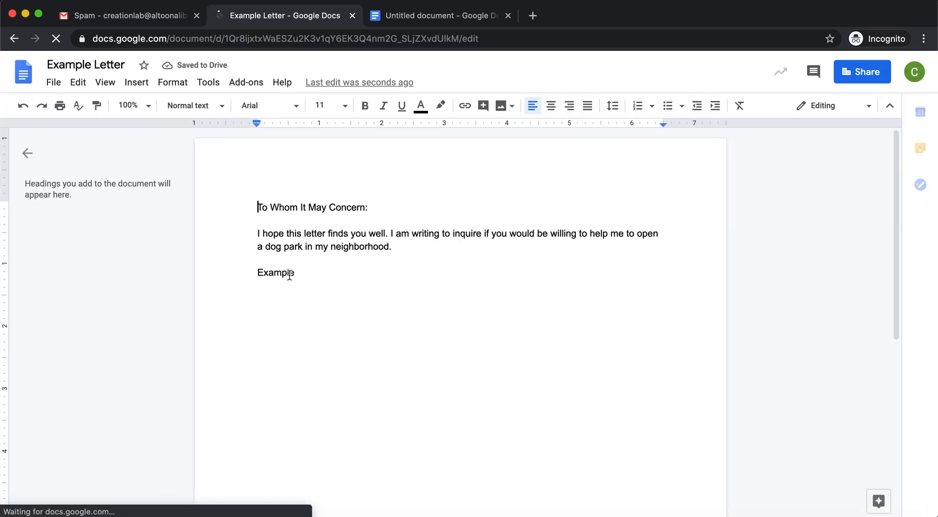
click(317, 275)
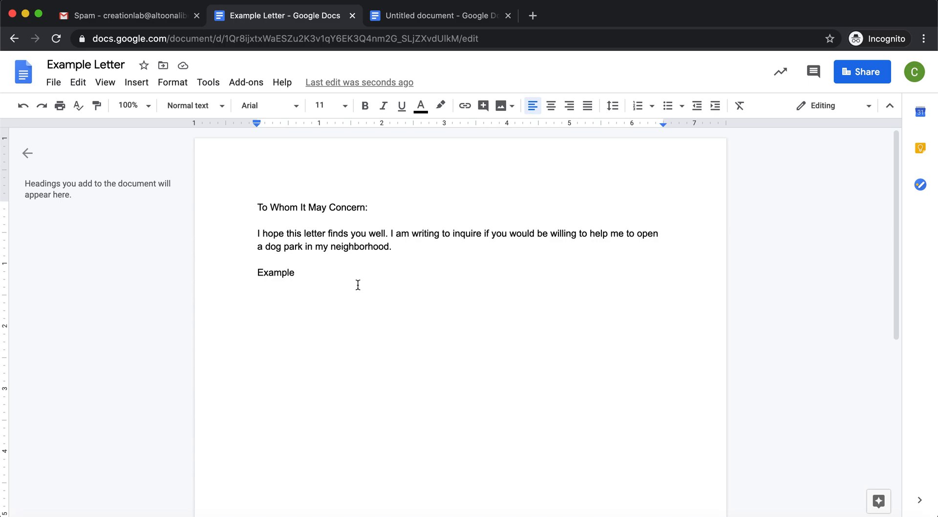
Open the document's version history, preview the 11:00 AM version and the current one, then return to editing
click(55, 83)
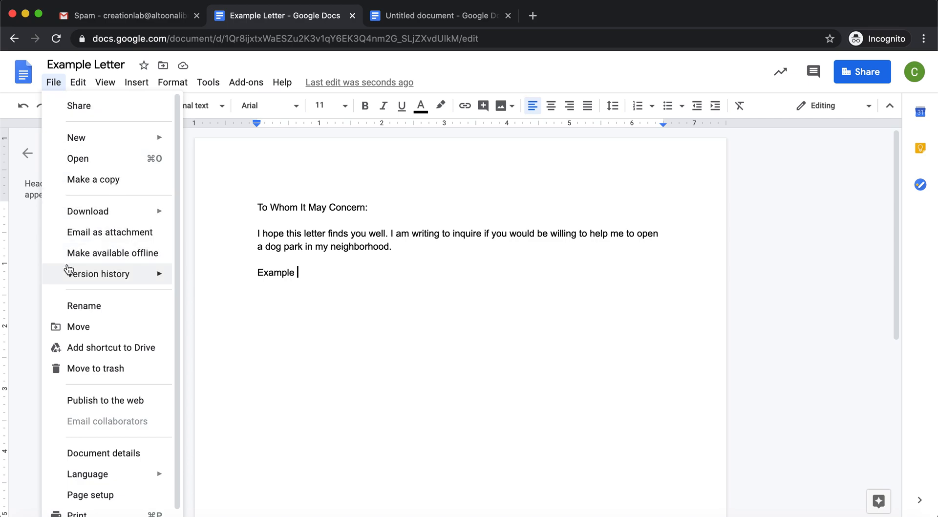
mouse_move(68, 276)
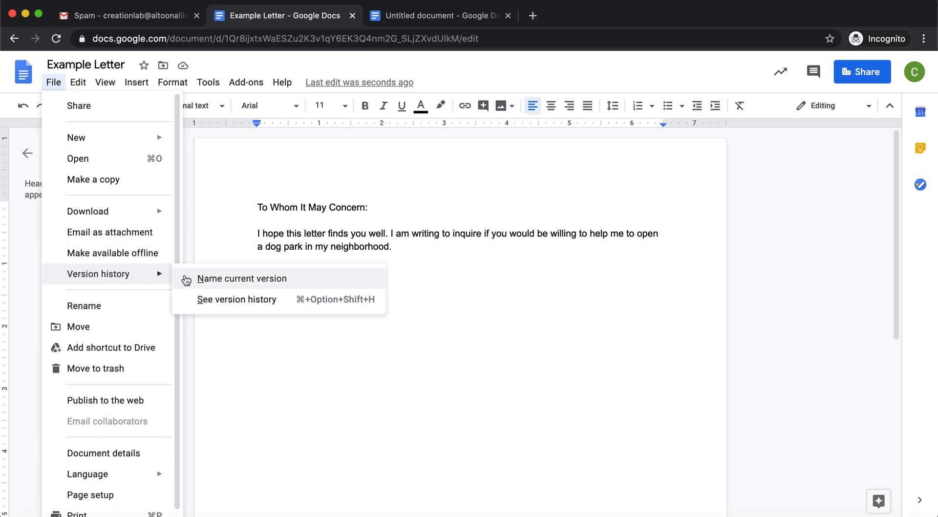
click(214, 302)
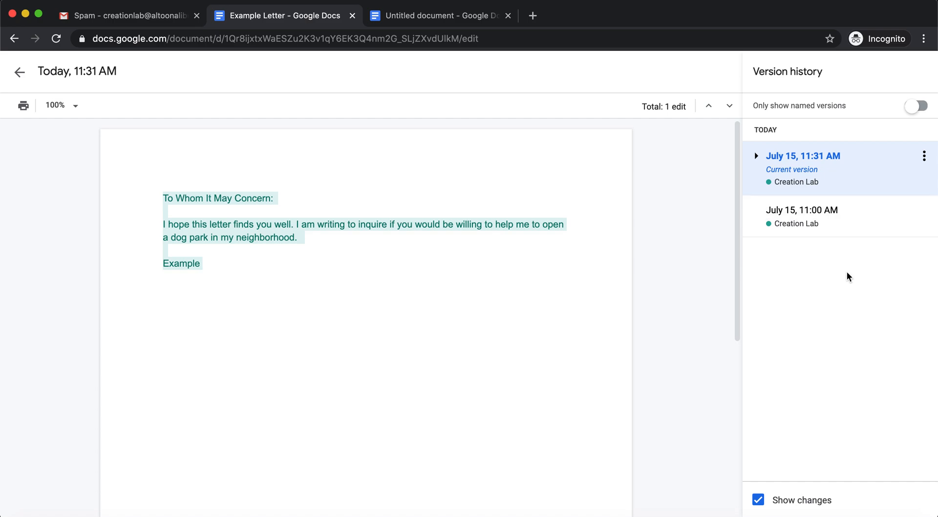
click(855, 208)
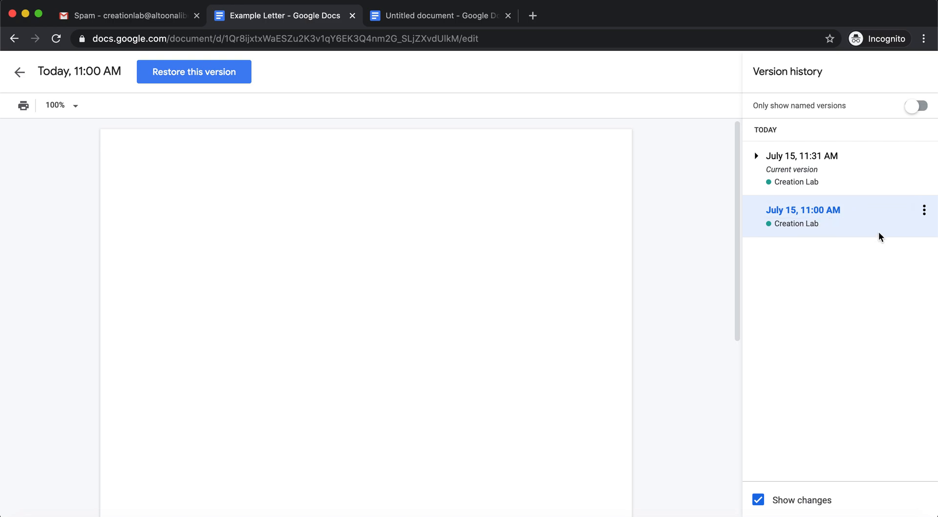
click(884, 185)
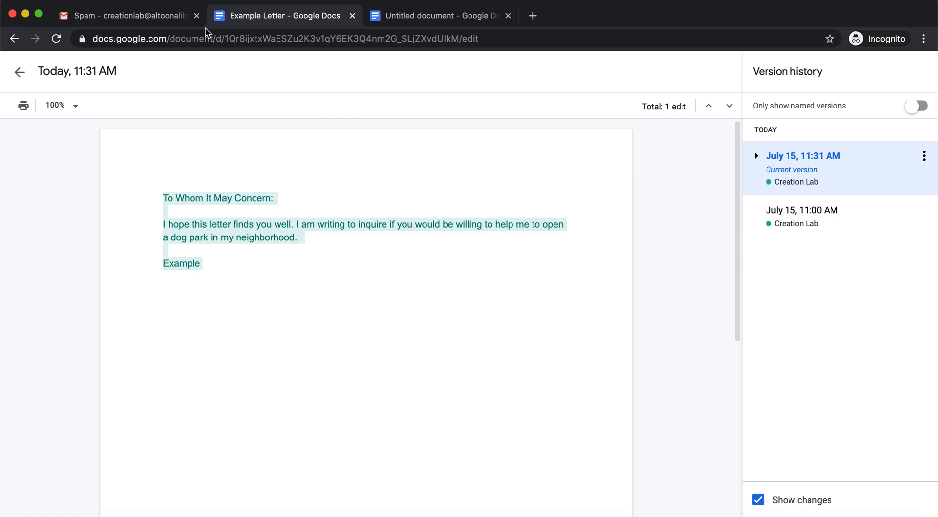
click(19, 72)
click(373, 288)
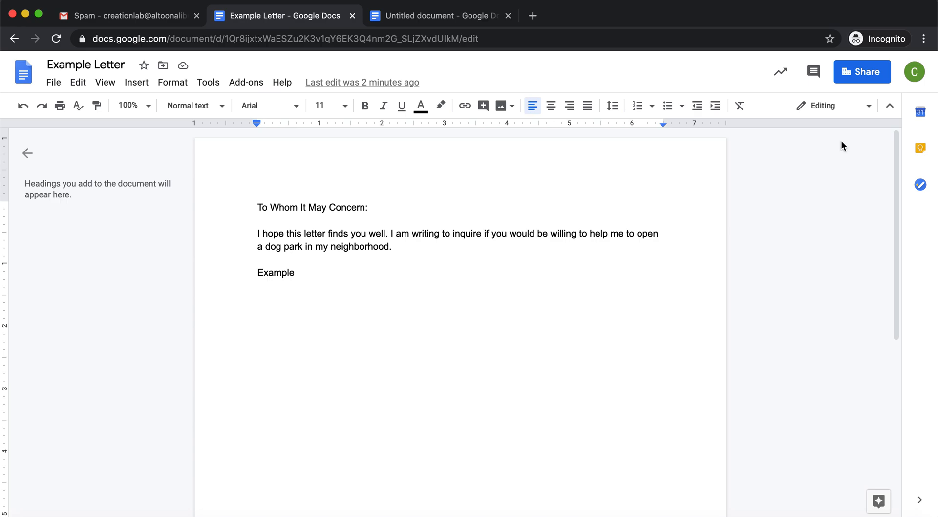
Share the document with a colleague picked from the contact suggestions as Editor and send the invitation
click(857, 84)
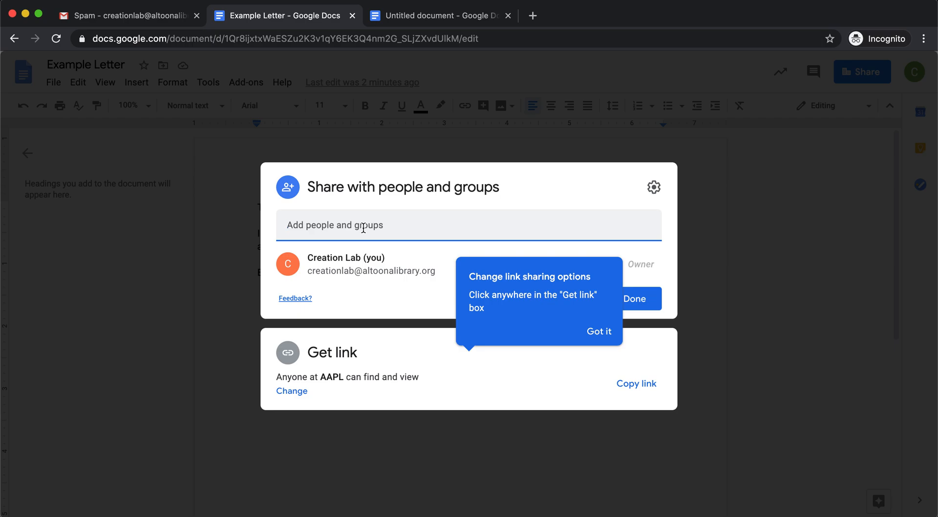
text(jm)
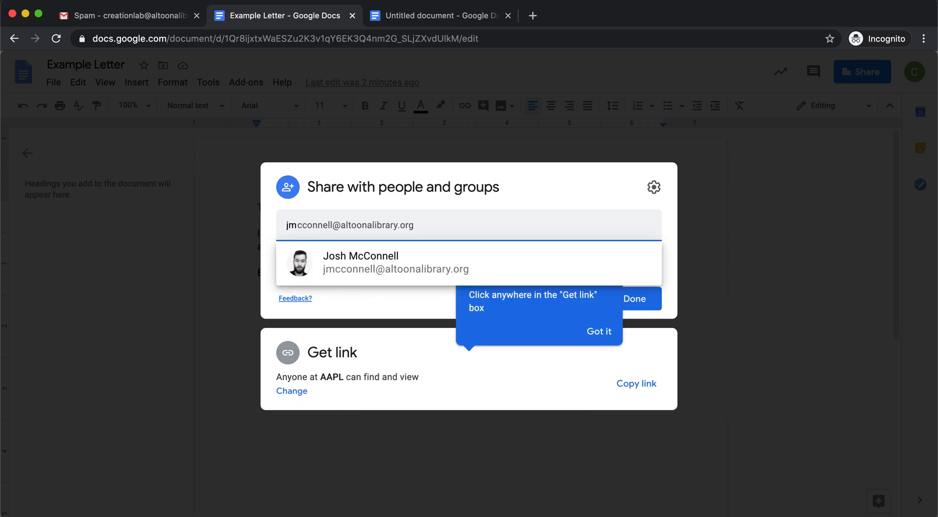
click(343, 269)
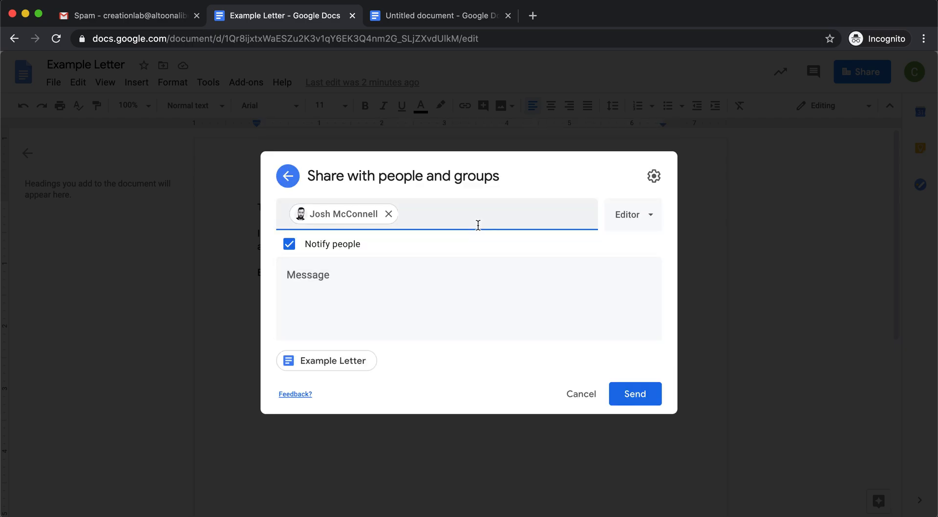
click(635, 229)
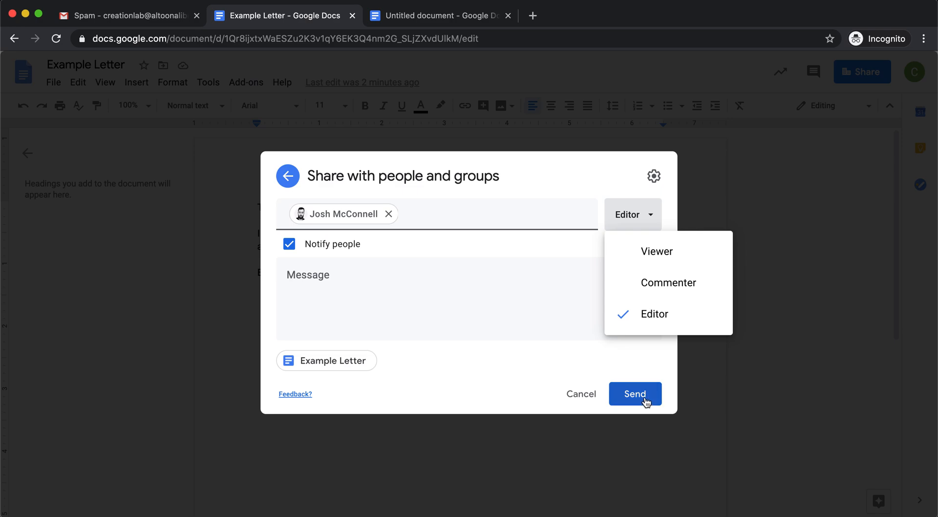
click(516, 324)
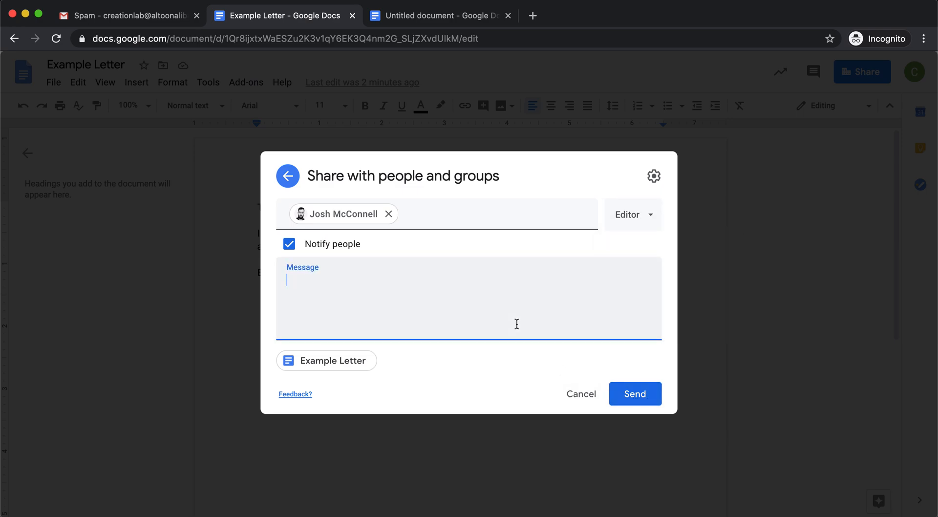
click(635, 397)
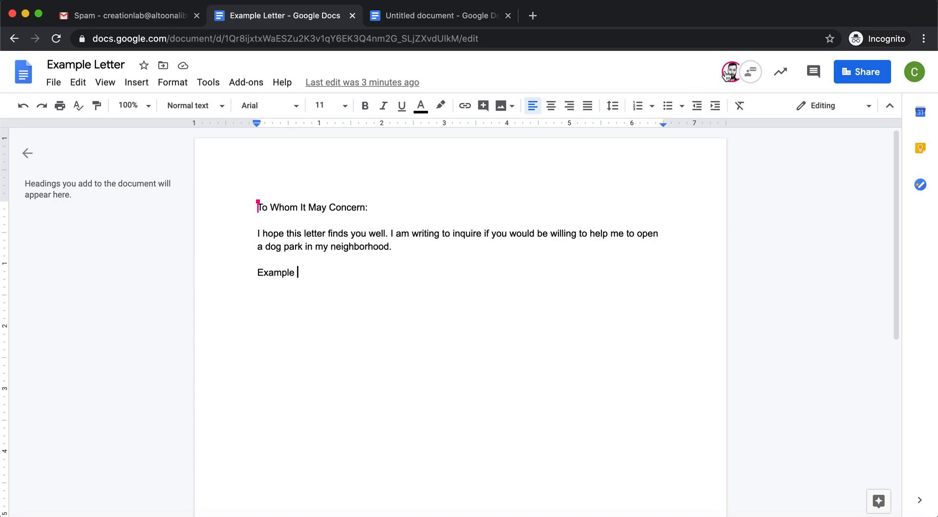
Open the document chat and reply "I don't think so."
mouse_move(727, 75)
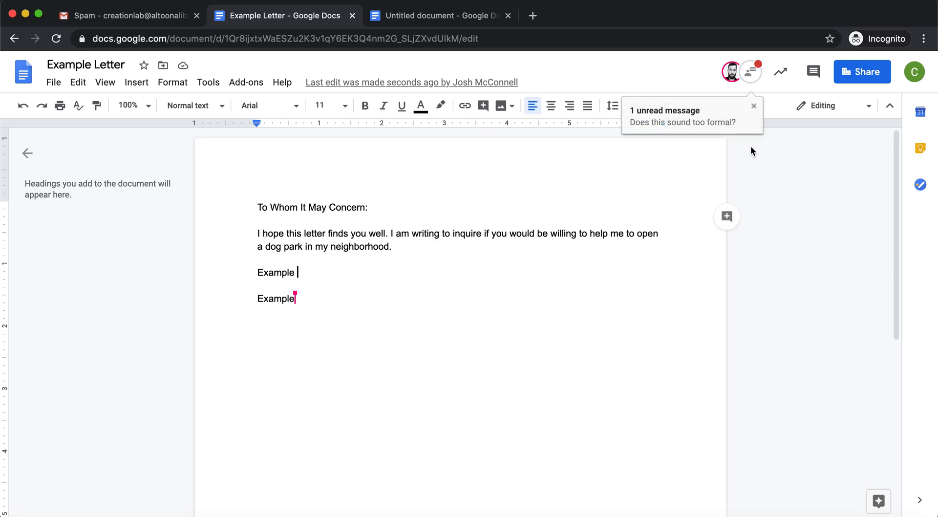
click(760, 76)
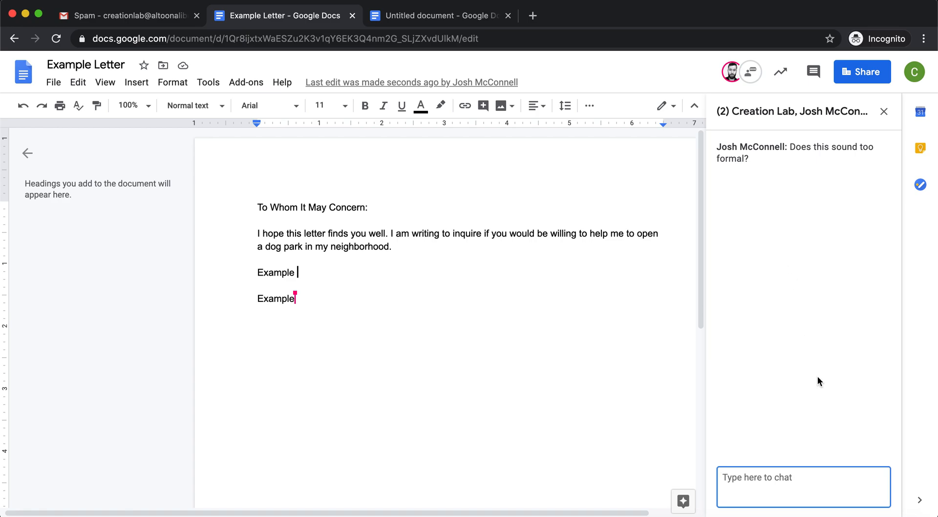
text(I don't think so.)
key(Return)
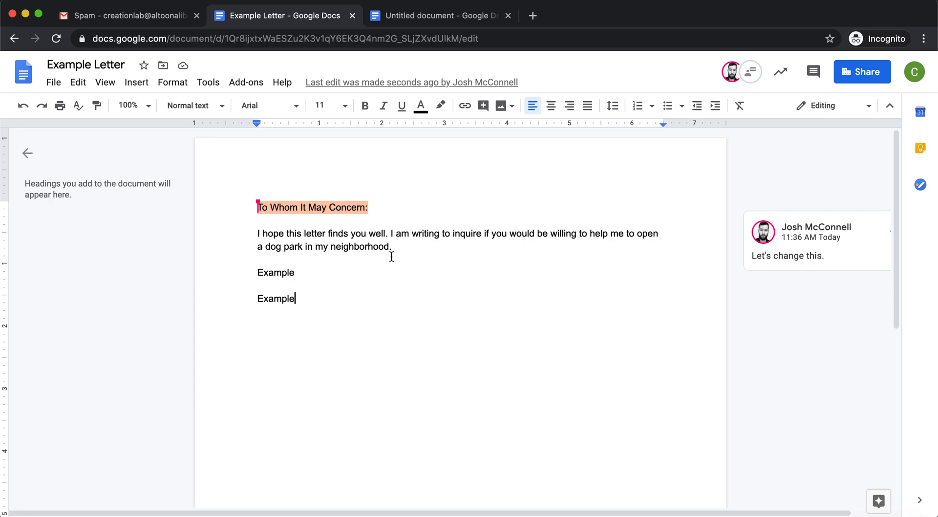
Select "neighborhood." in the letter and add the comment "Community" to it
drag(399, 250, 332, 249)
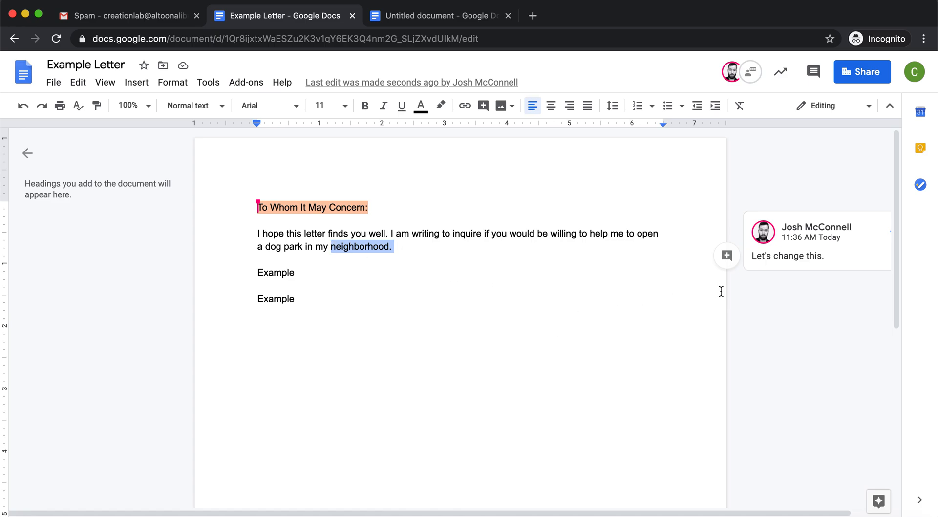
click(727, 256)
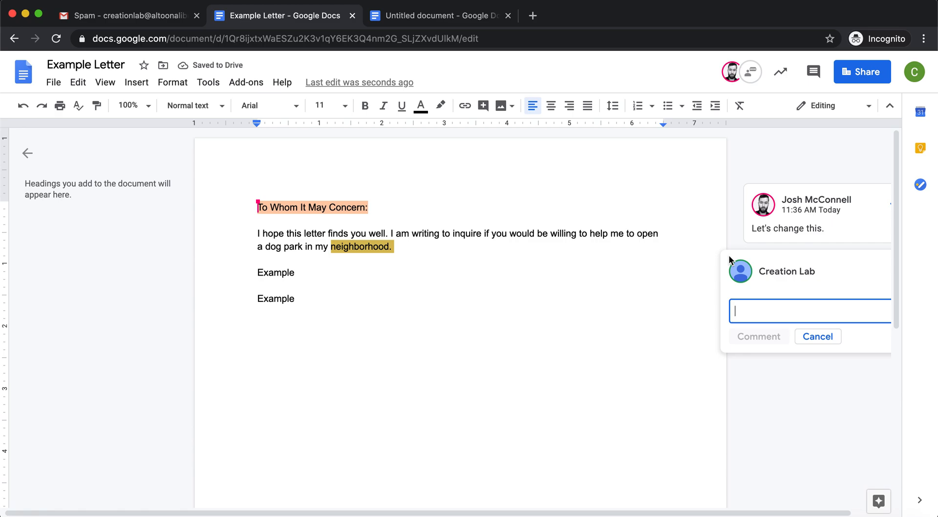
text(Community)
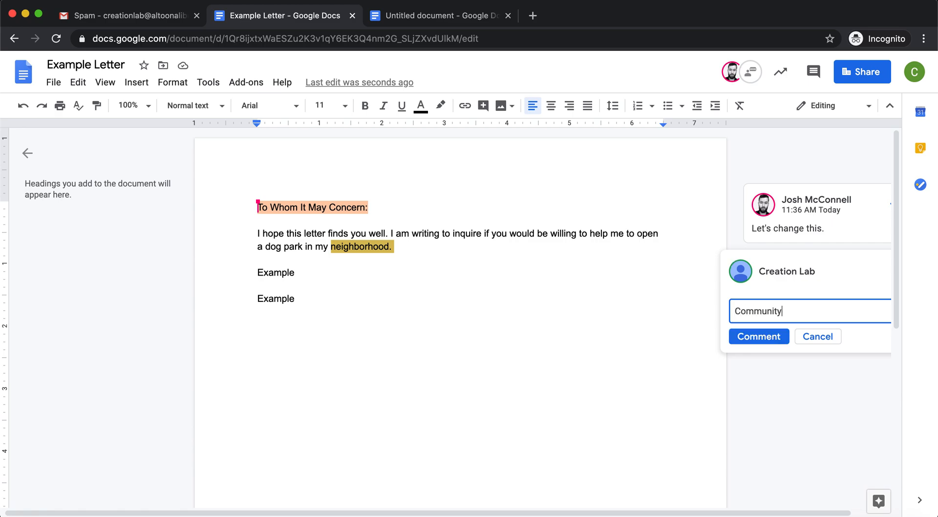
click(750, 337)
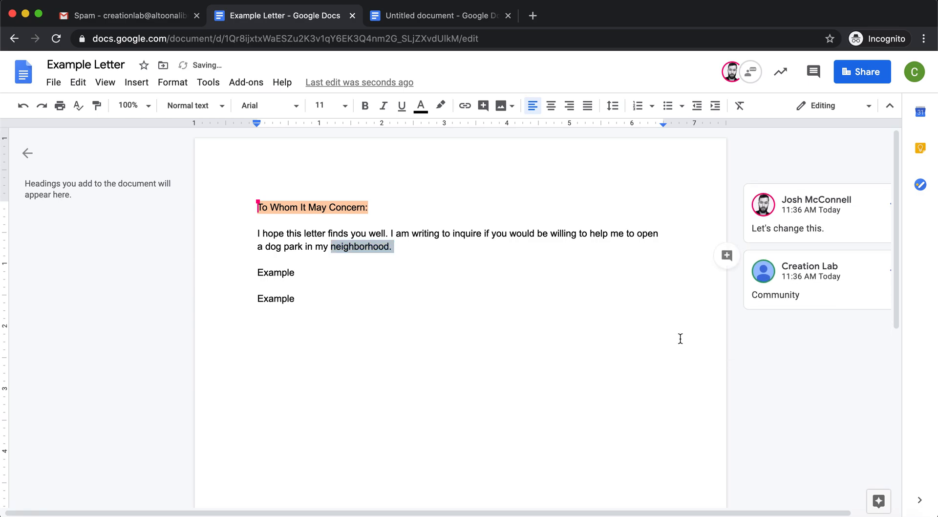
click(574, 335)
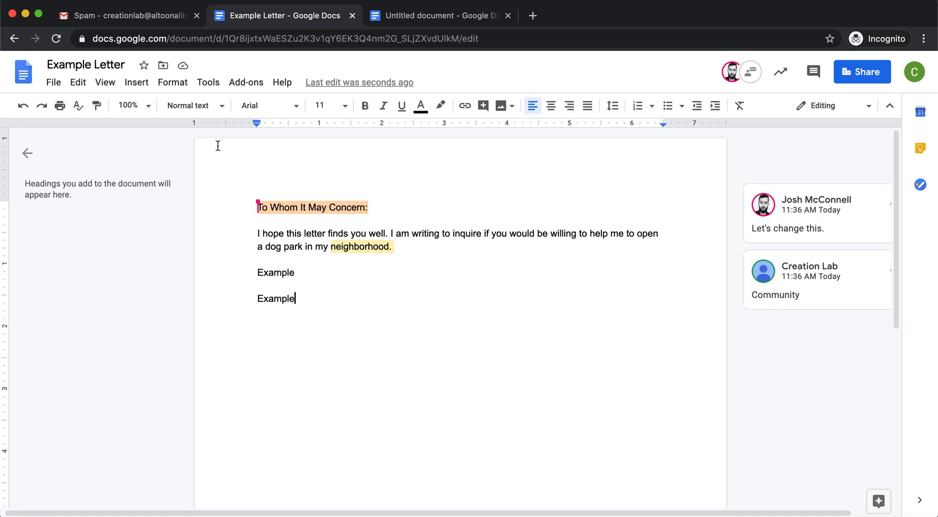
Open the Email as attachment dialog to examine its attachment format options, then cancel it
click(55, 82)
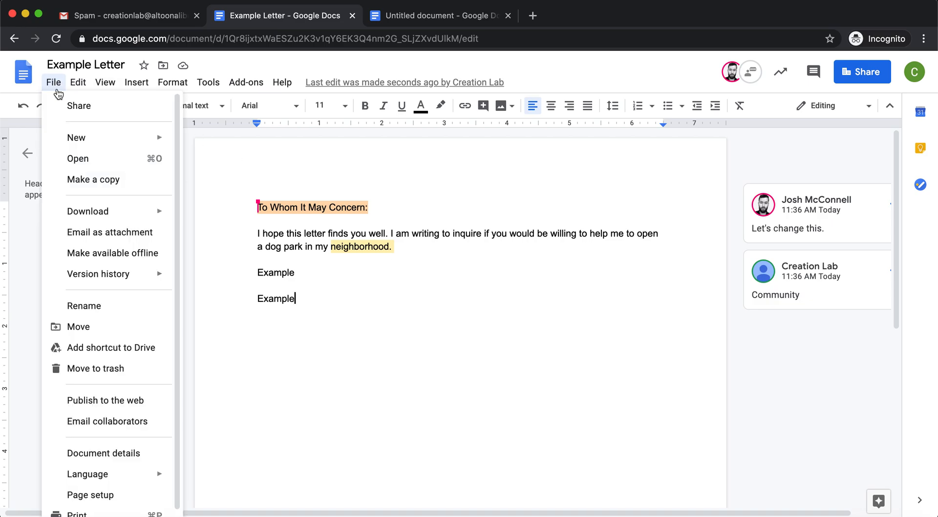
scroll(110, 237, down, 1)
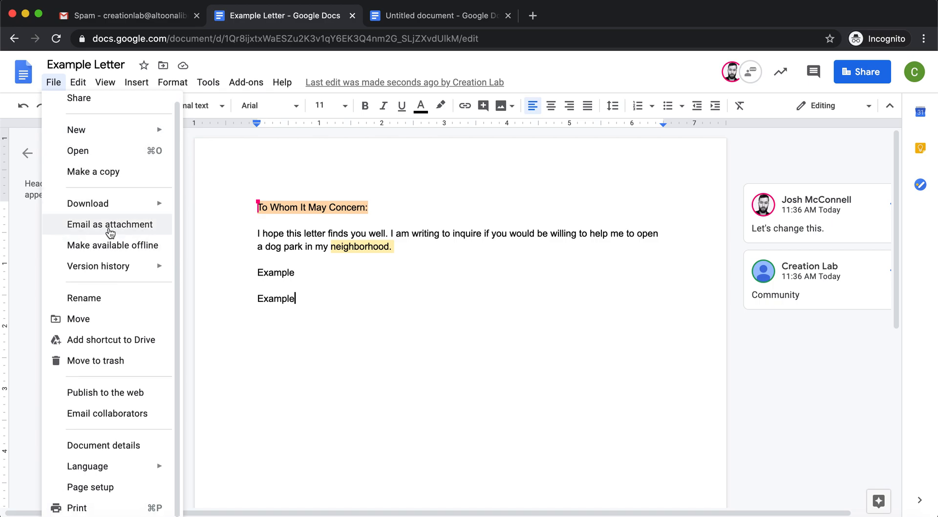
click(111, 230)
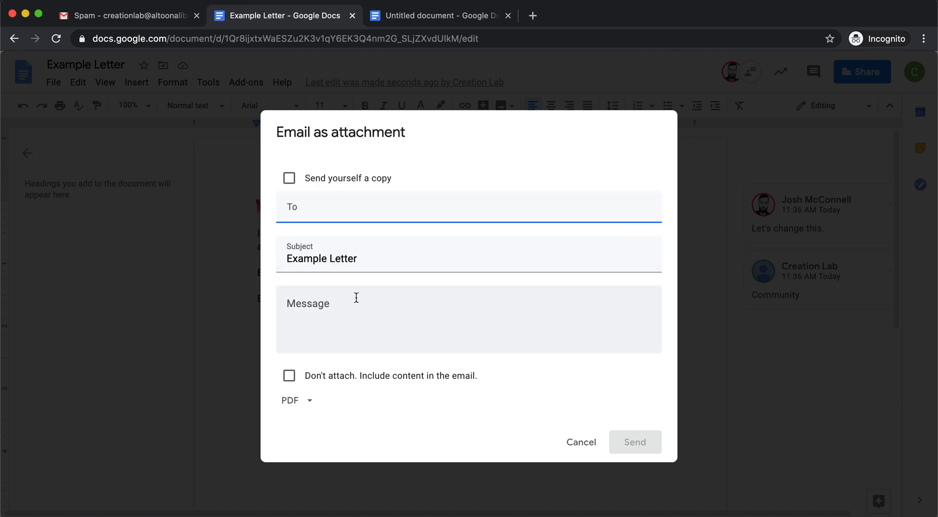
click(310, 401)
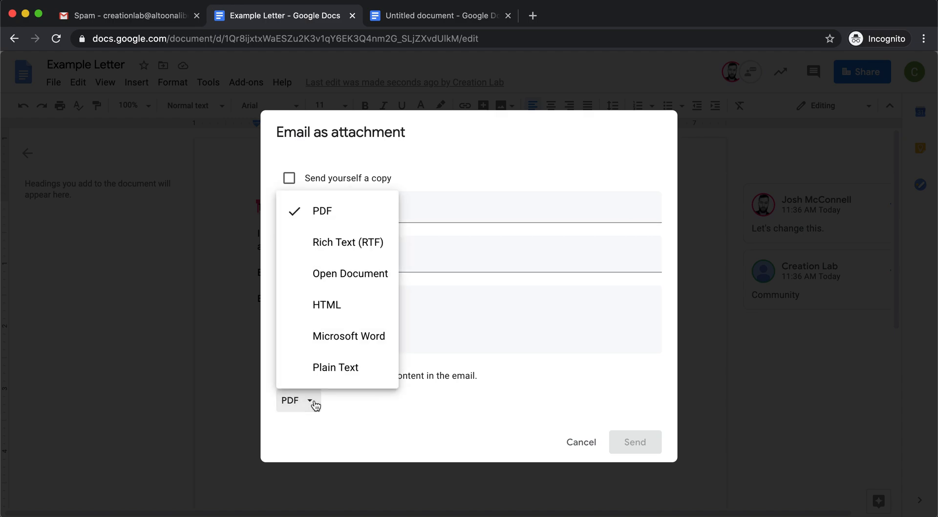
click(355, 414)
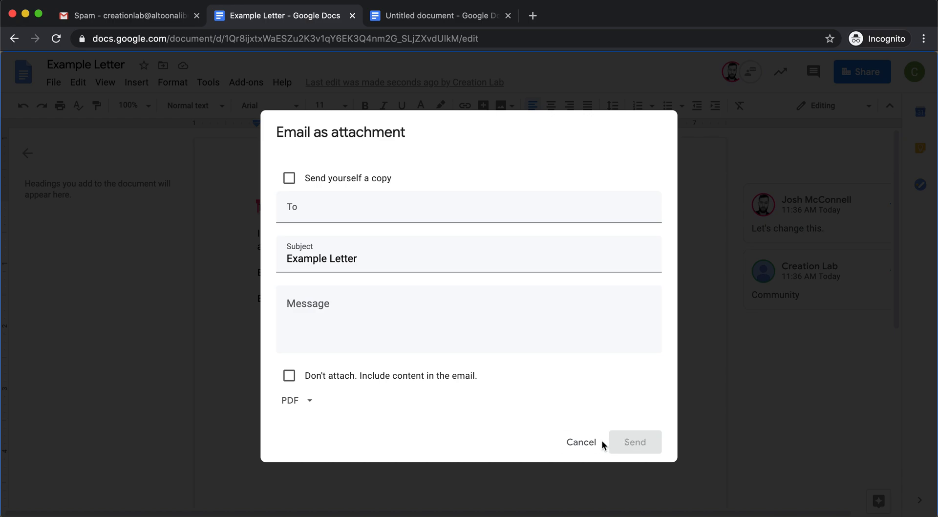
click(581, 442)
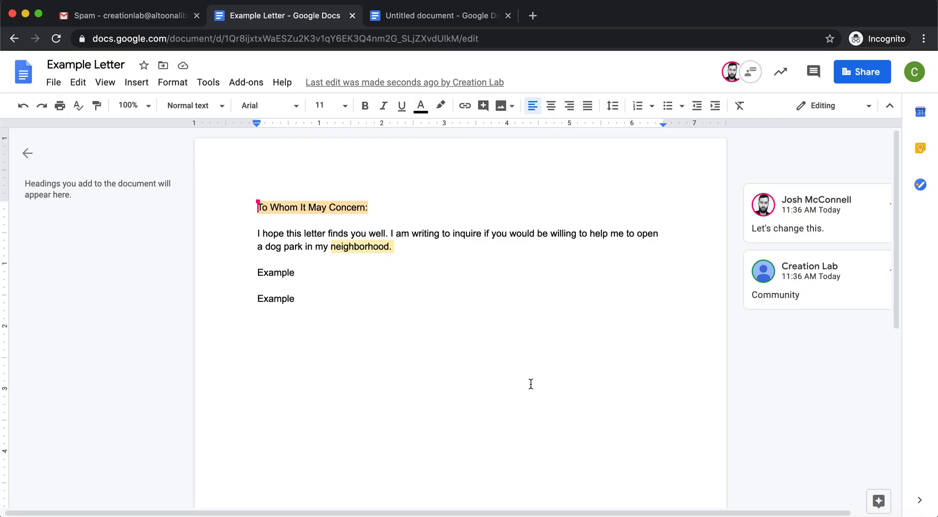